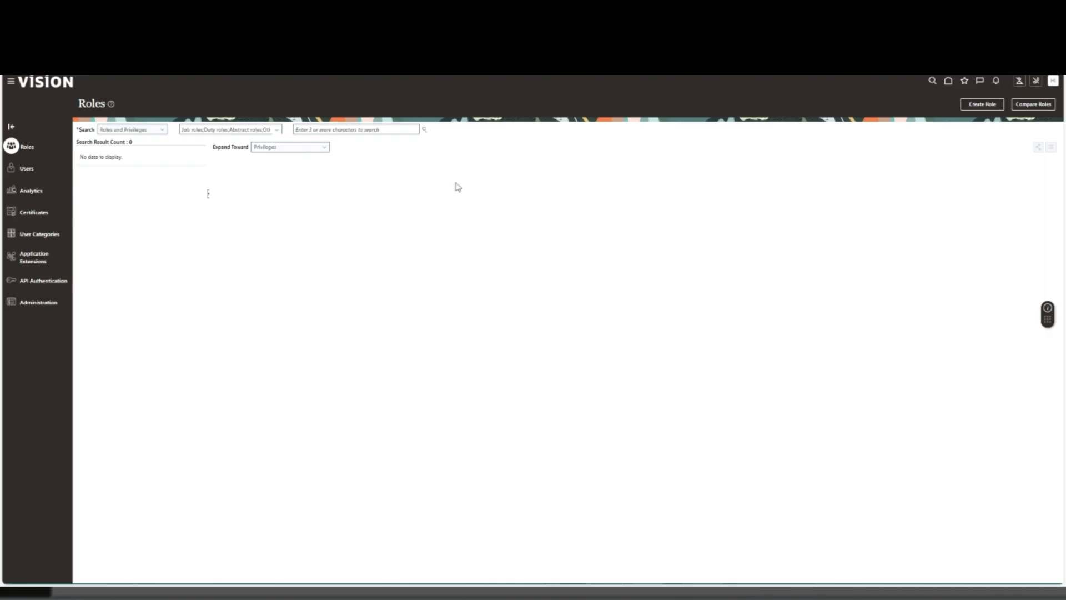
# - Search roles and privileges for "ai", choose AI Agent Role, and open that role for editing
pyautogui.click(383, 129)
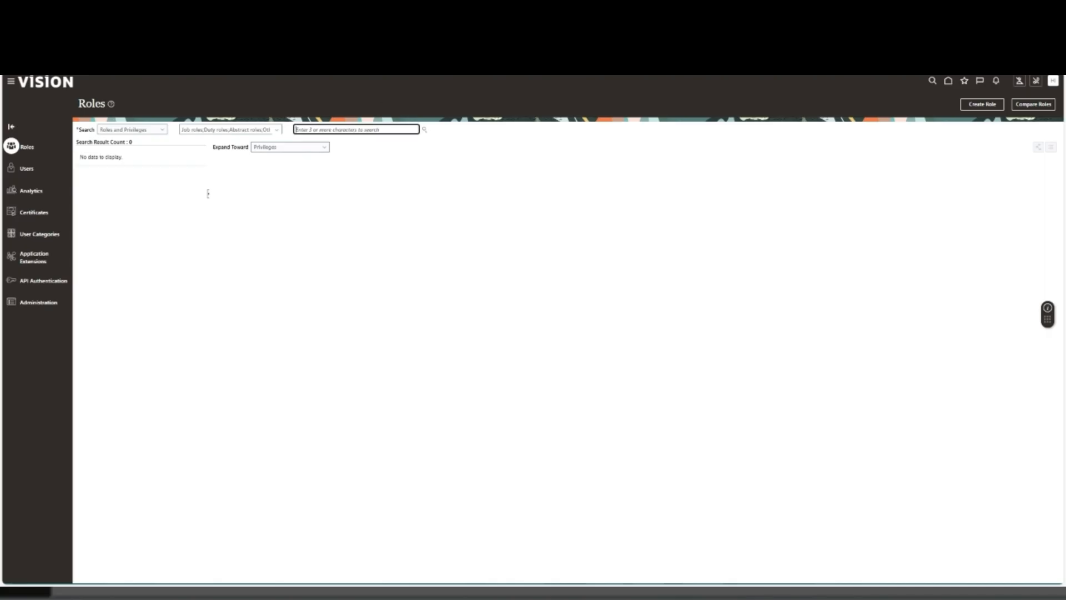
pyautogui.write('ai')
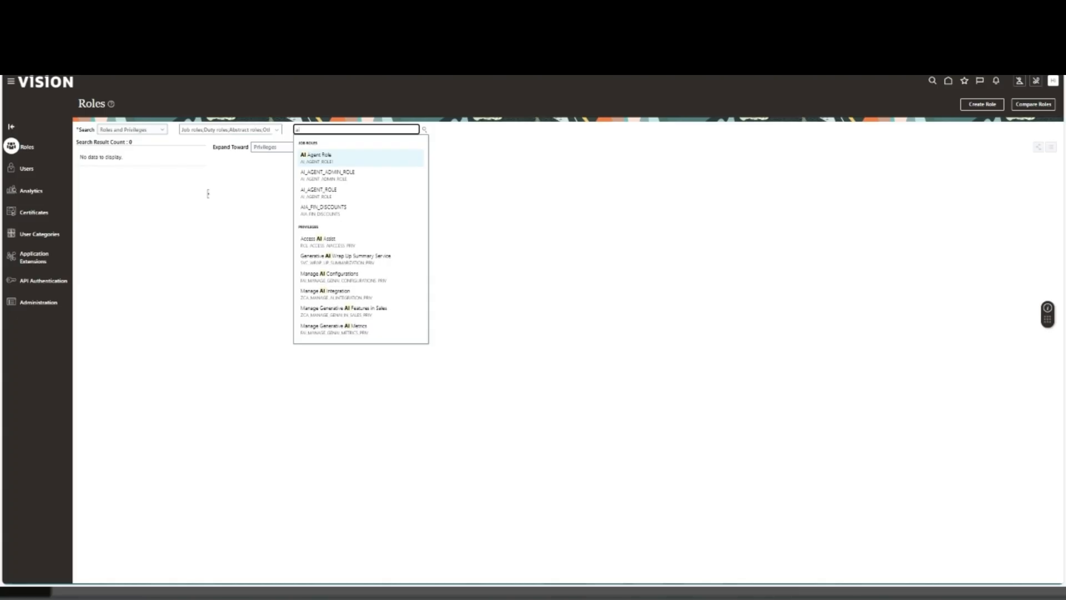
pyautogui.press('Return')
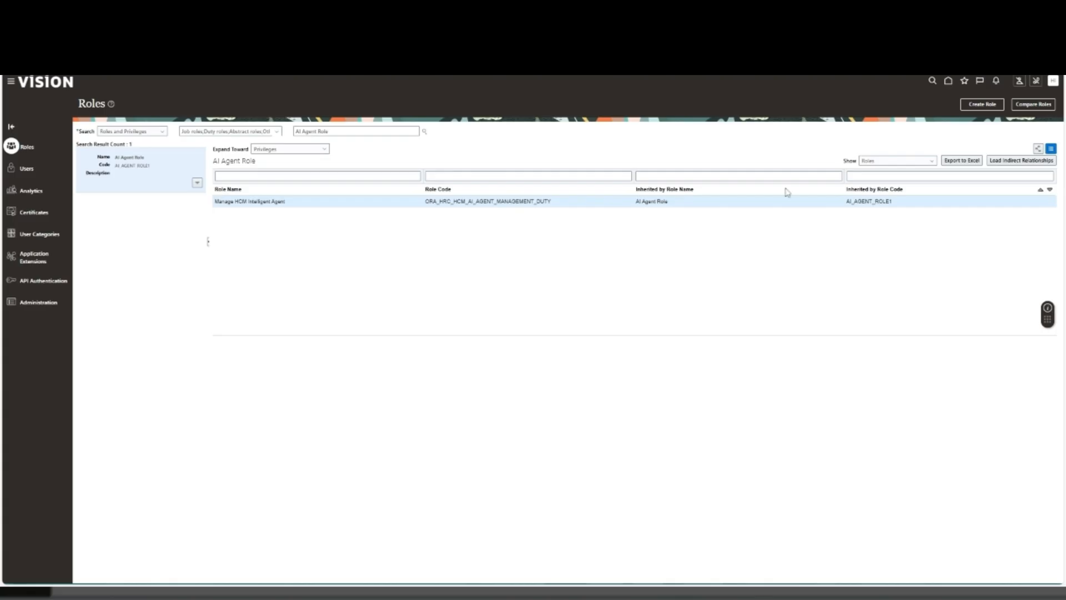
pyautogui.click(197, 183)
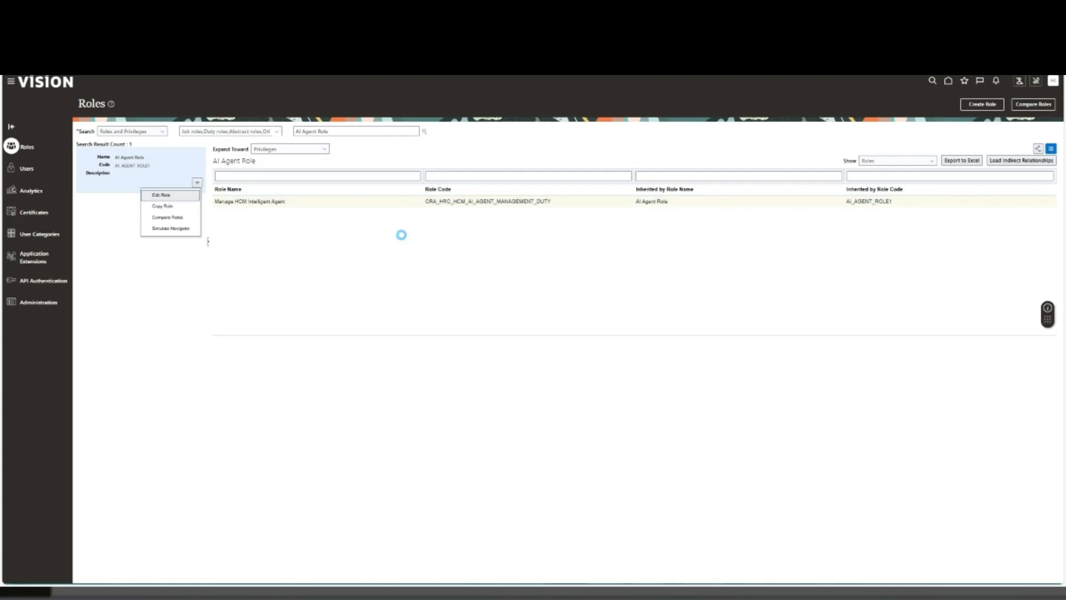
pyautogui.click(176, 206)
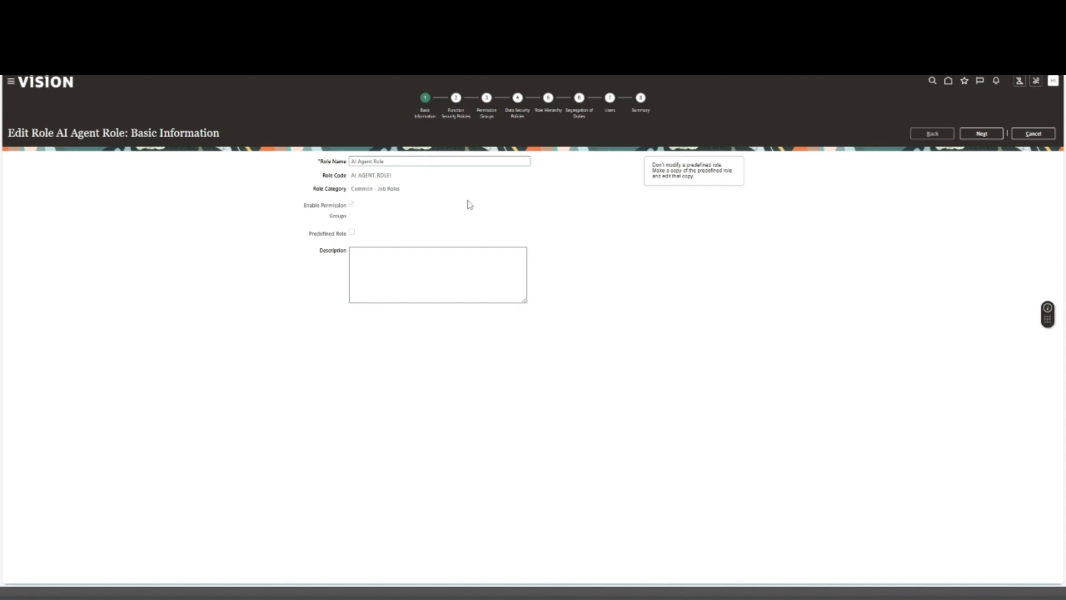
# - Review the AI Agent Role's basic information and proceed through the security policy and permission group stages to Role Hierarchy
pyautogui.moveTo(370, 188); pyautogui.dragTo(410, 196)
pyautogui.click(589, 199)
pyautogui.click(993, 135)
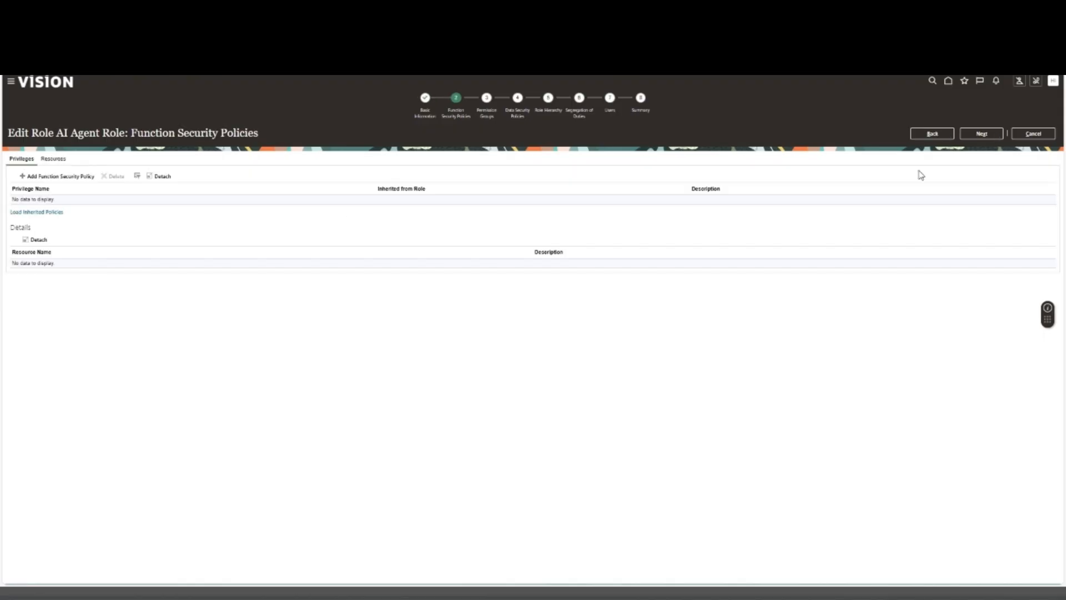
pyautogui.click(991, 134)
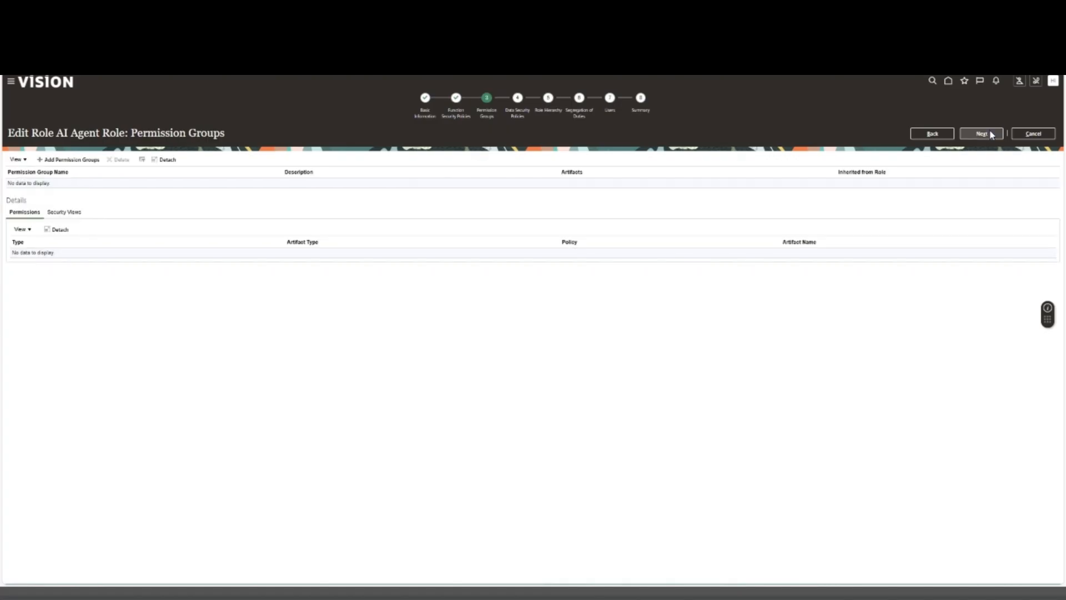
pyautogui.click(991, 135)
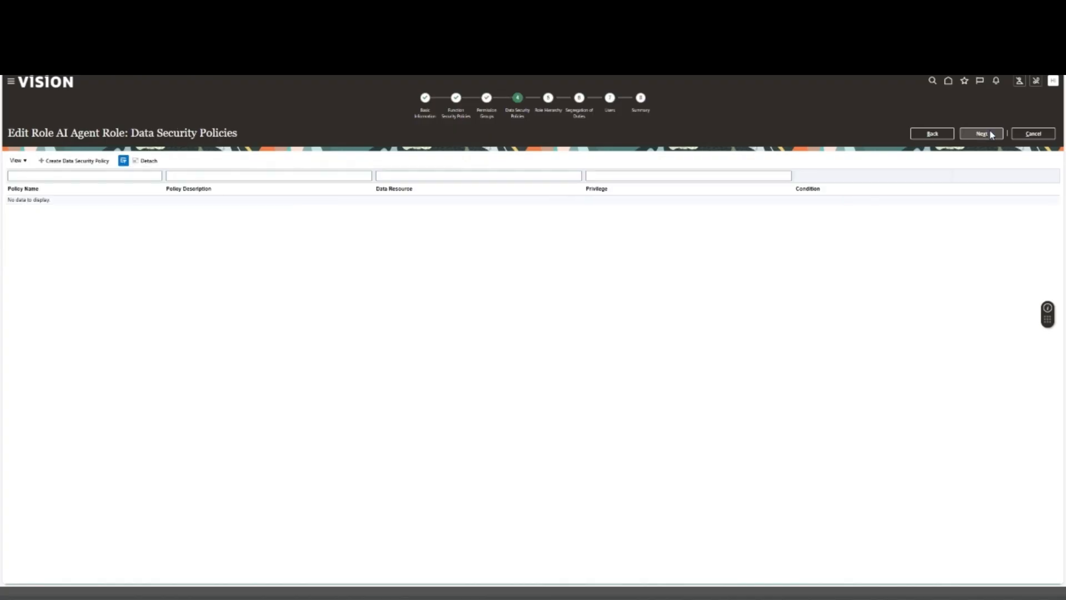
pyautogui.click(991, 135)
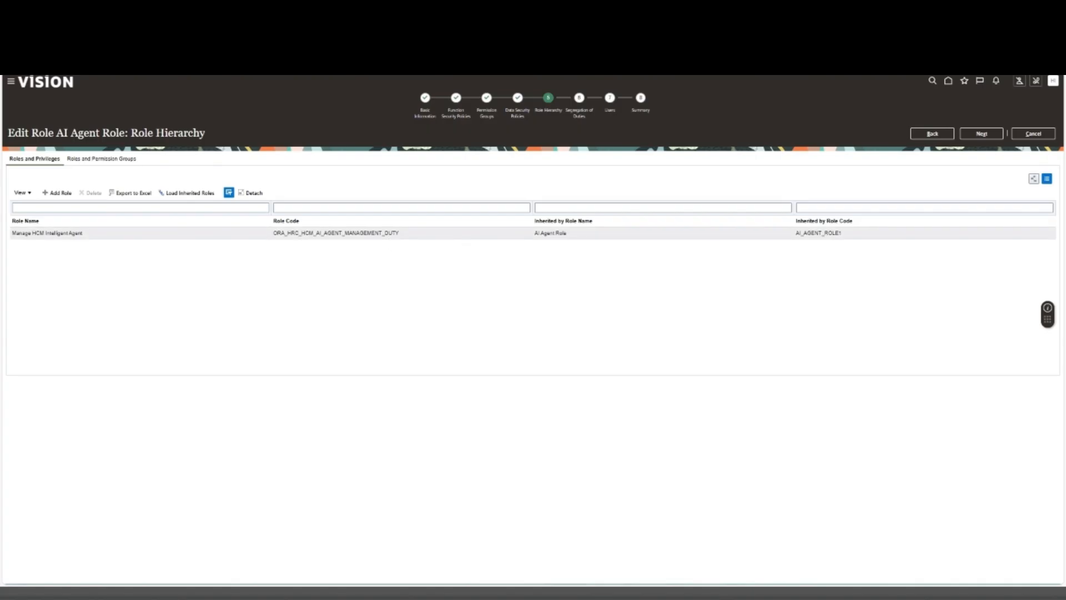
# - View the role hierarchy's roles and permission groups and the Add Role Membership dialog, then leave the role without changes
pyautogui.click(106, 160)
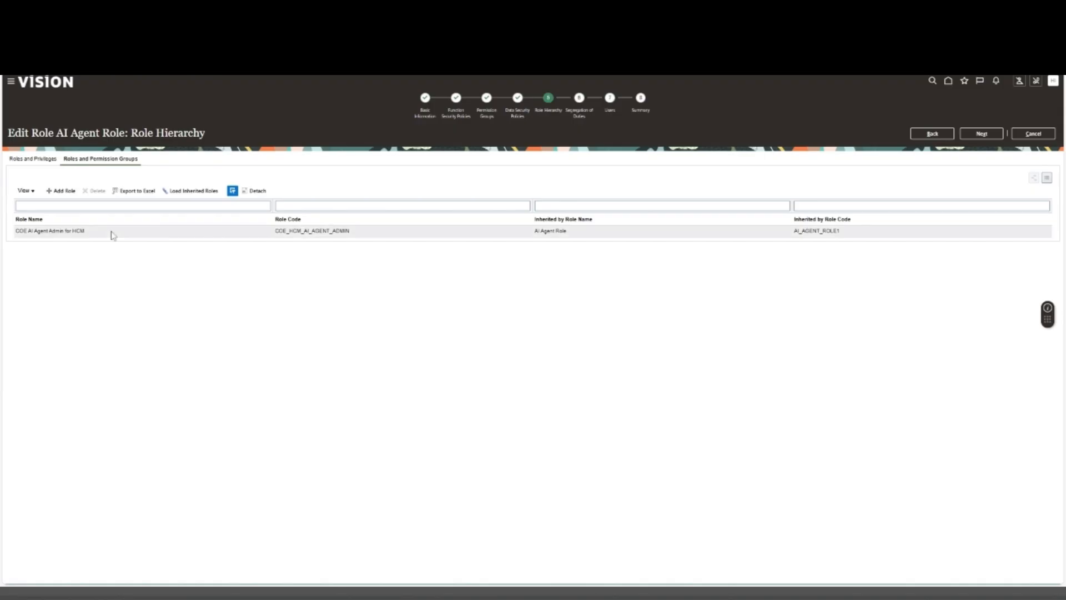
pyautogui.click(62, 191)
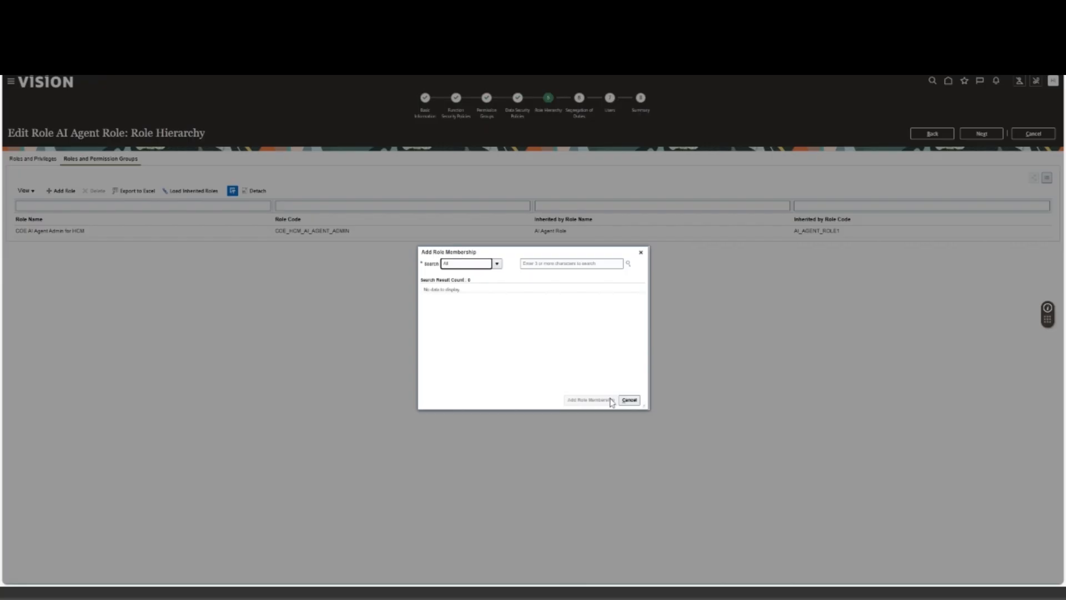
pyautogui.click(629, 399)
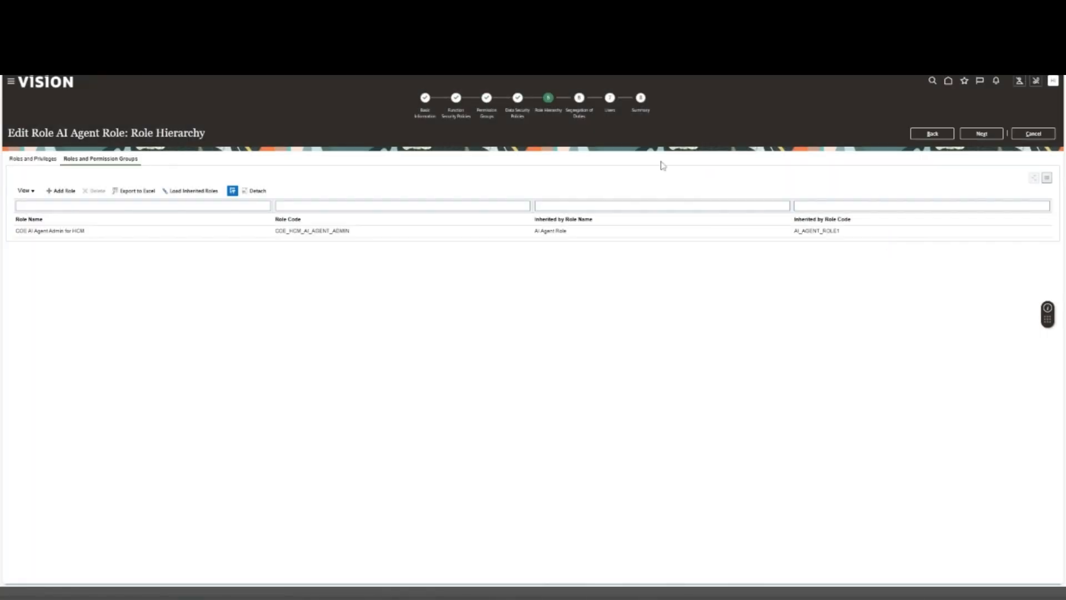
pyautogui.click(1033, 135)
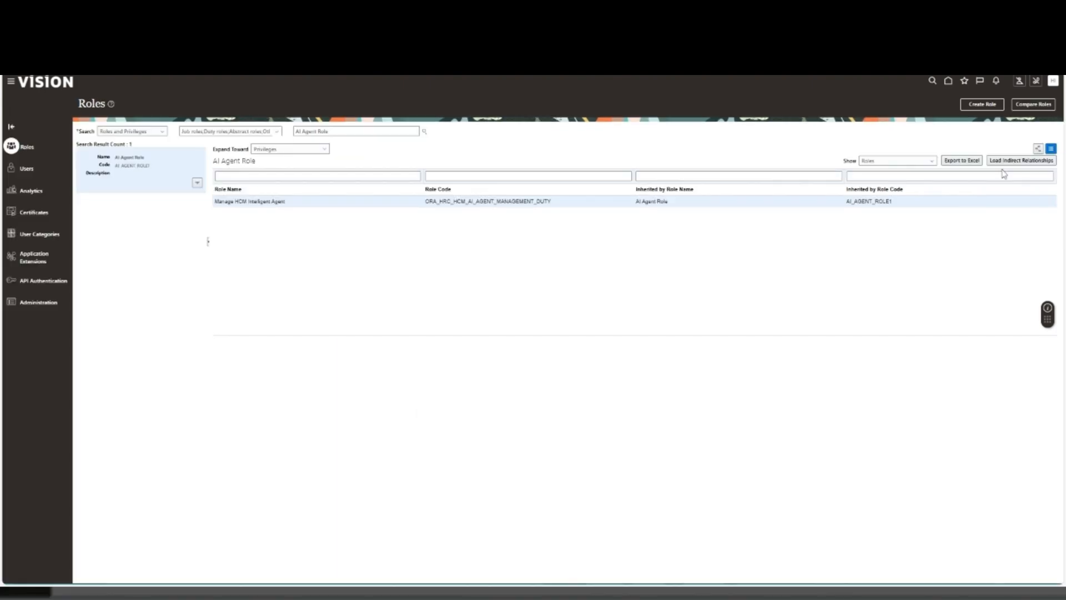
# - Search user accounts for HCM_IMPL13 and review the roles assigned in its account details
pyautogui.click(27, 172)
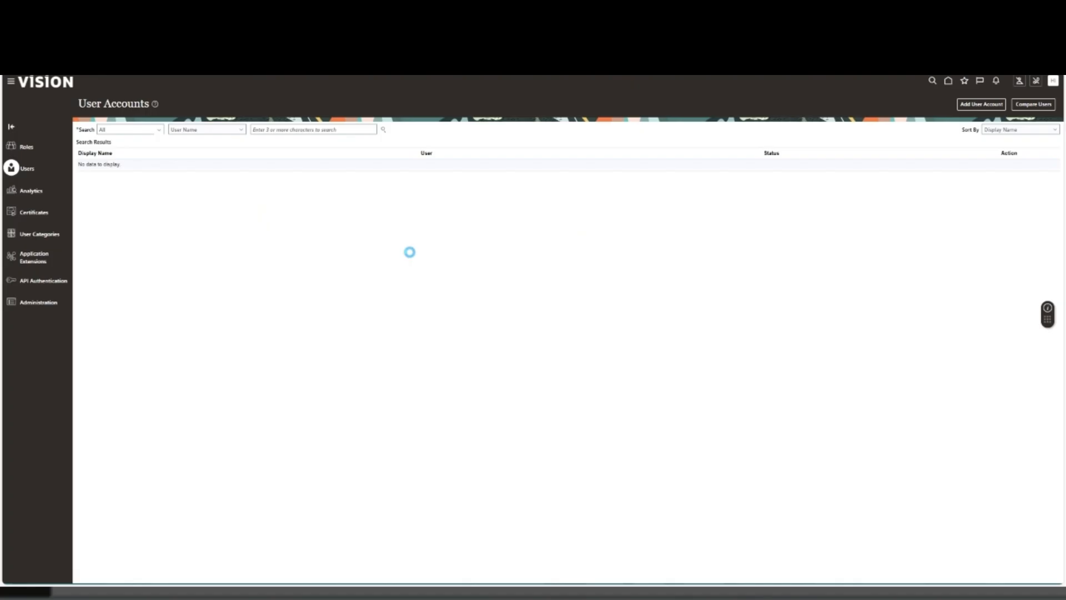
pyautogui.click(313, 129)
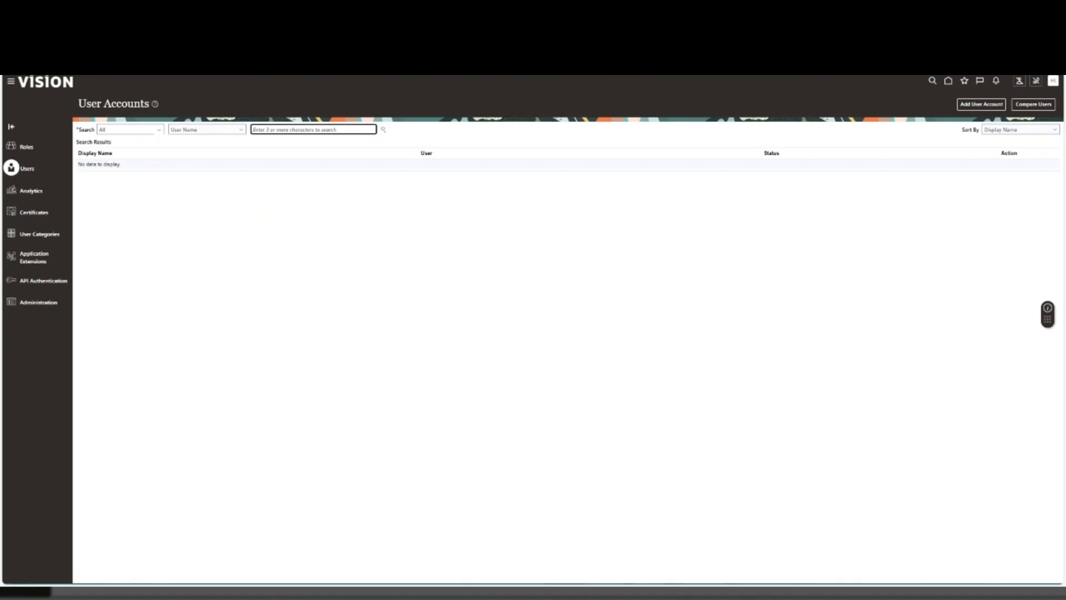
pyautogui.write('HCM_IMPL13')
pyautogui.press('Return')
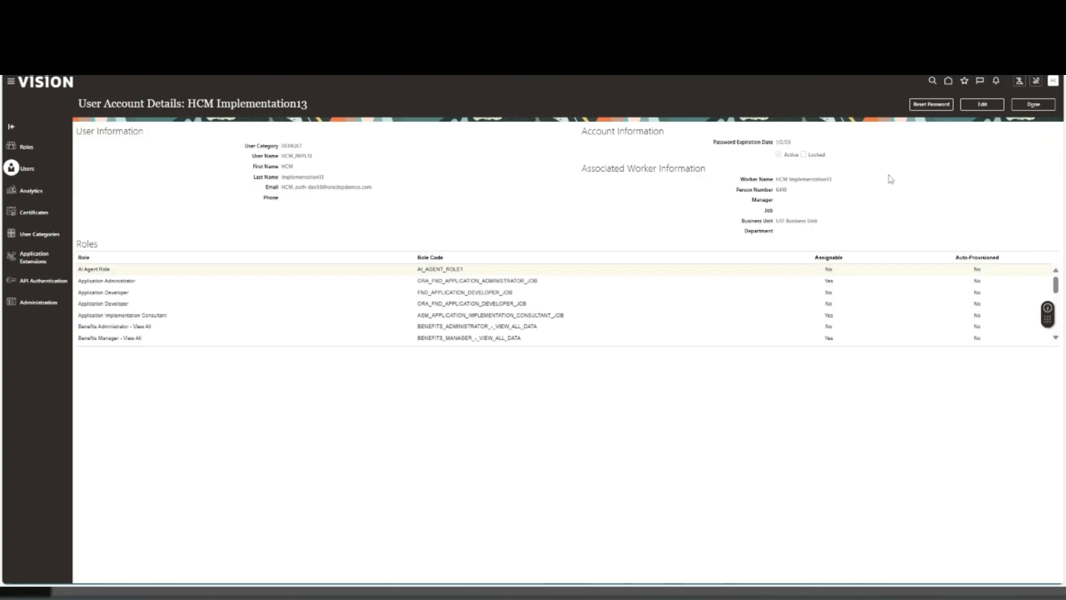
pyautogui.click(1025, 107)
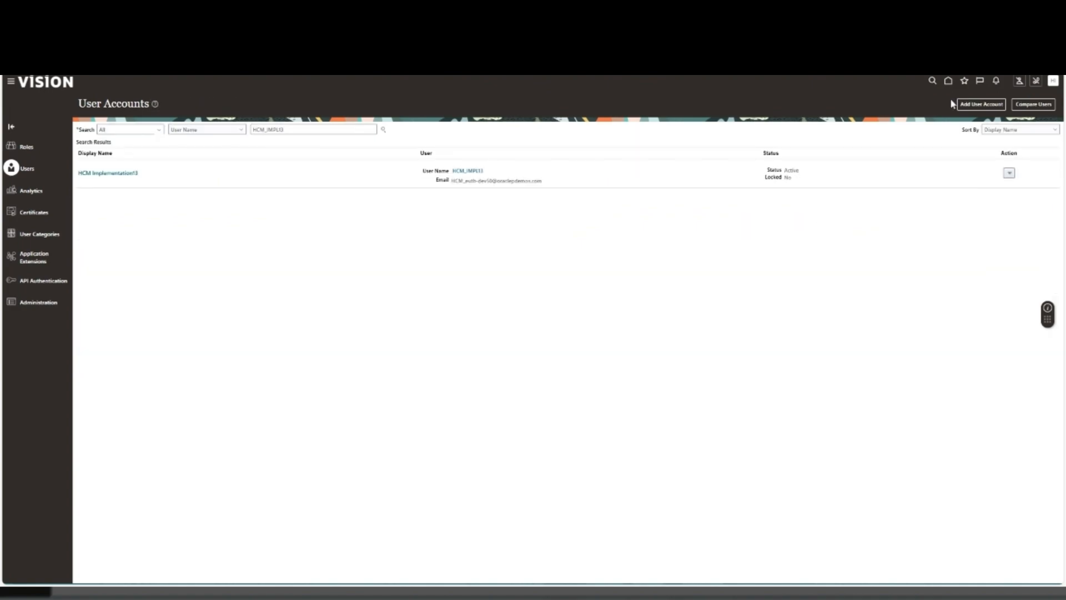
# - Go to AI Agent Studio from the home page and show the draft agent teams
pyautogui.click(947, 82)
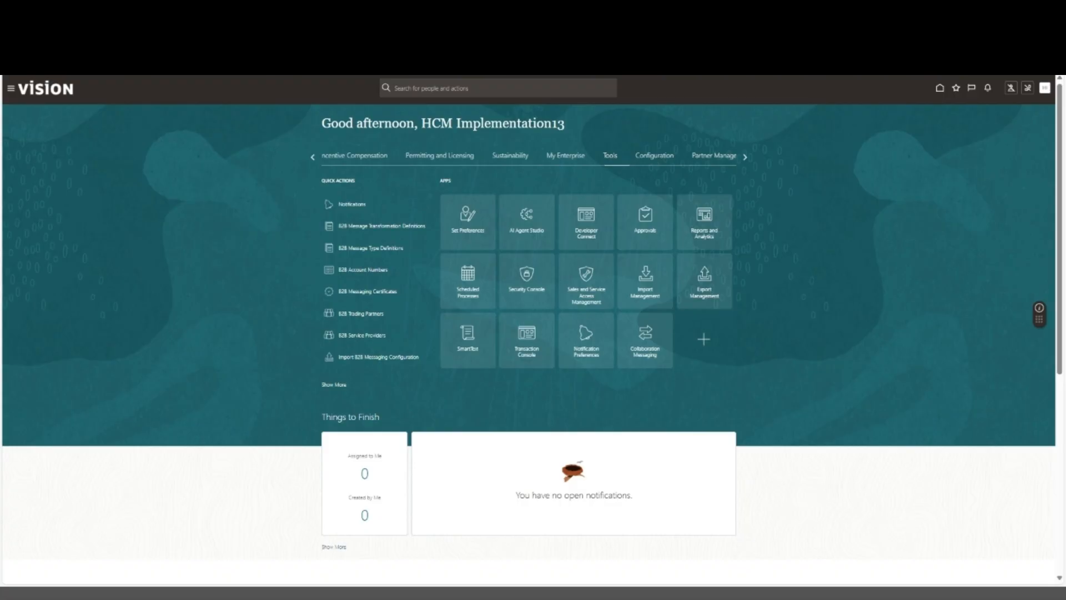
pyautogui.click(532, 215)
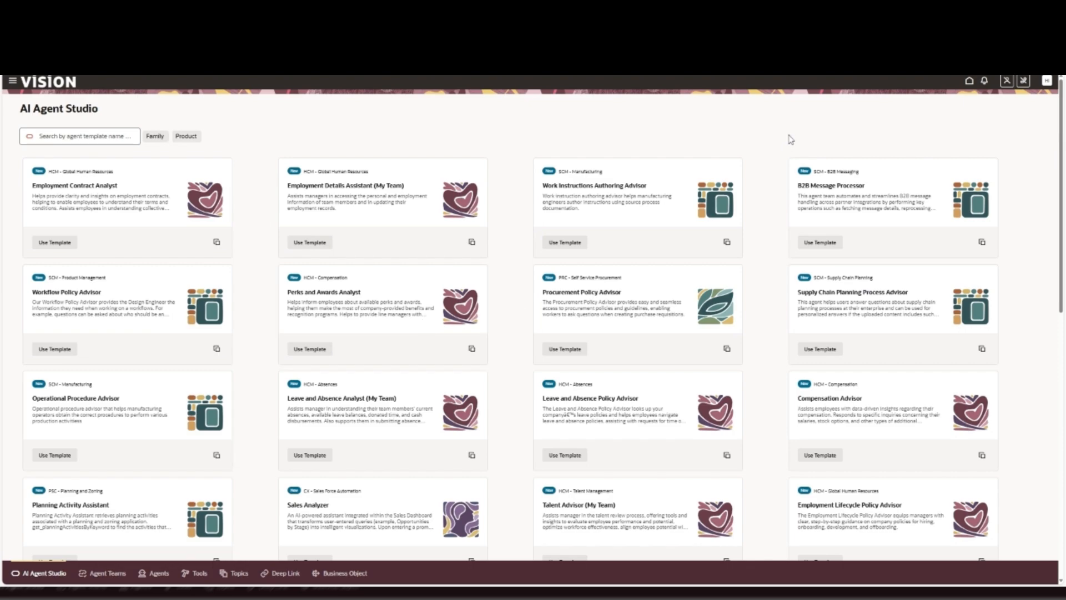
pyautogui.click(103, 572)
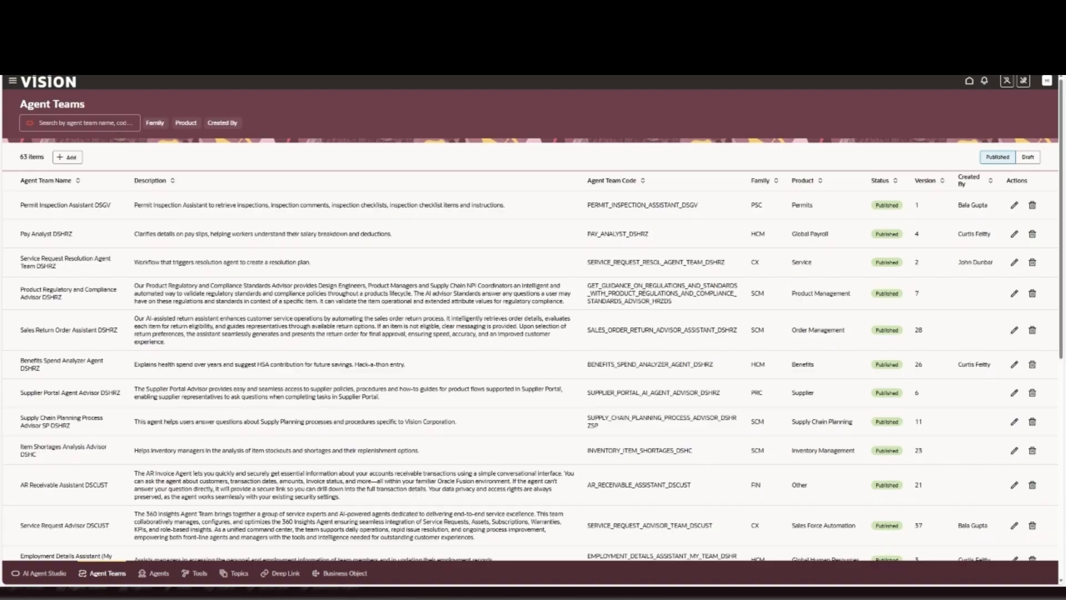
pyautogui.click(1026, 158)
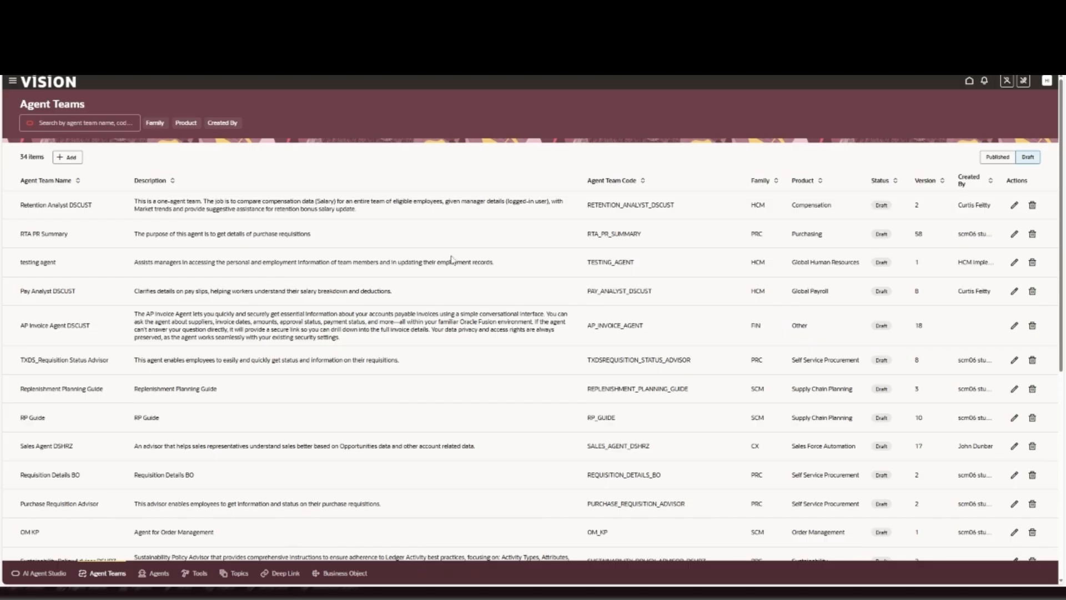
# - Examine the full list of draft agent teams, including their descriptions, families and products
pyautogui.scroll(-1, 452, 260)
pyautogui.scroll(-3, 320, 267)
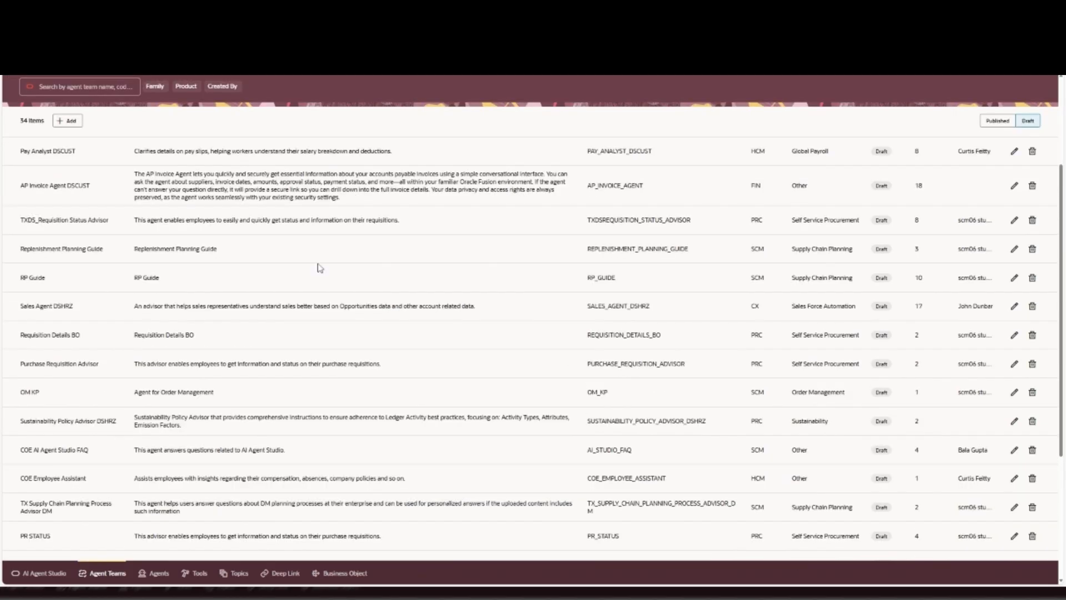
pyautogui.scroll(-4, 320, 267)
pyautogui.scroll(-4, 320, 267)
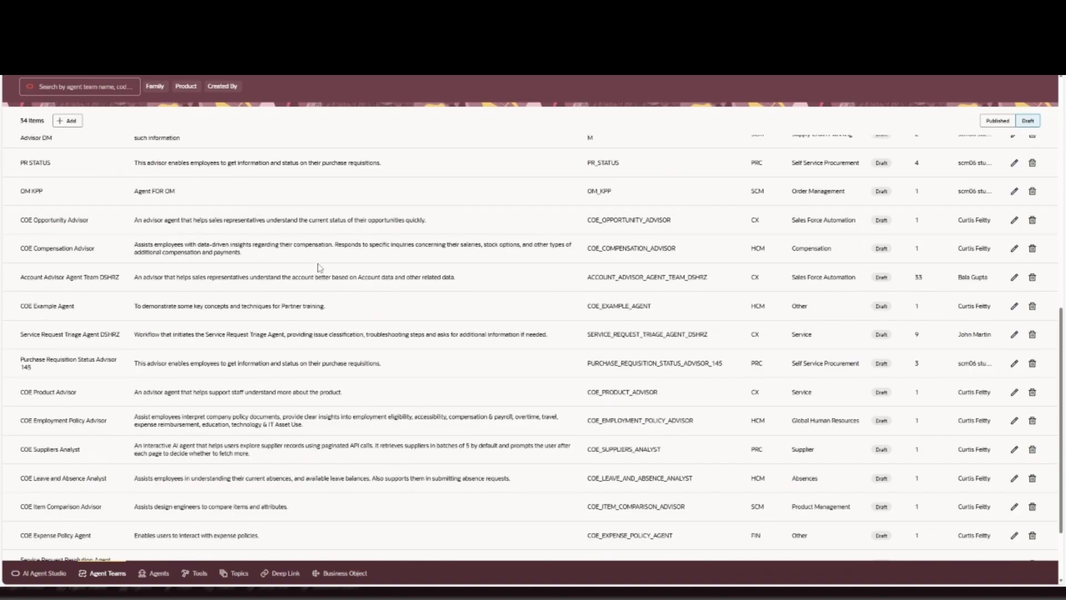
pyautogui.scroll(-2, 320, 268)
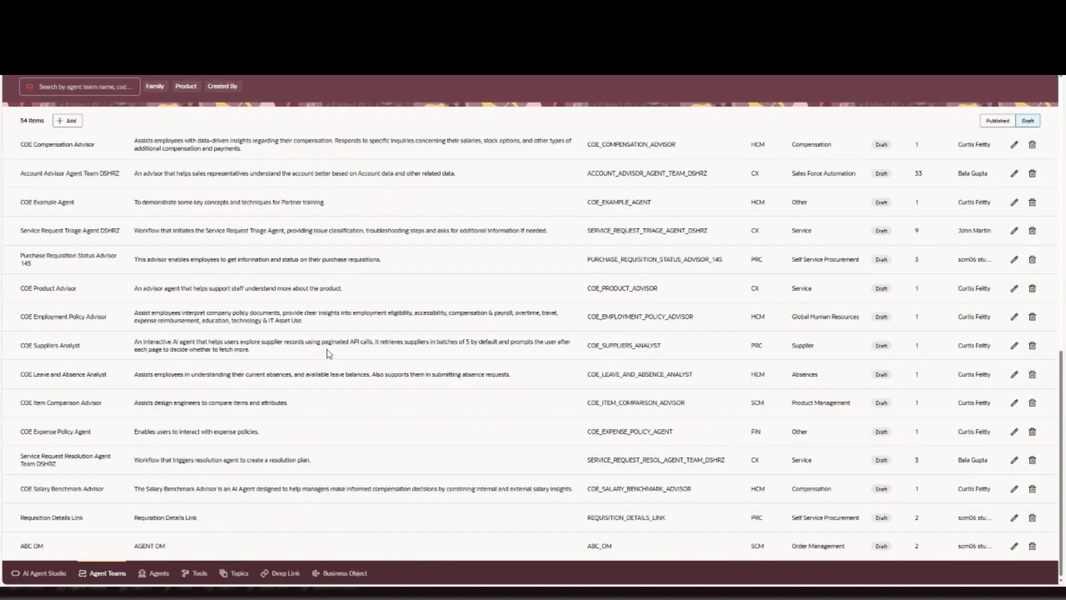
pyautogui.scroll(6, 329, 354)
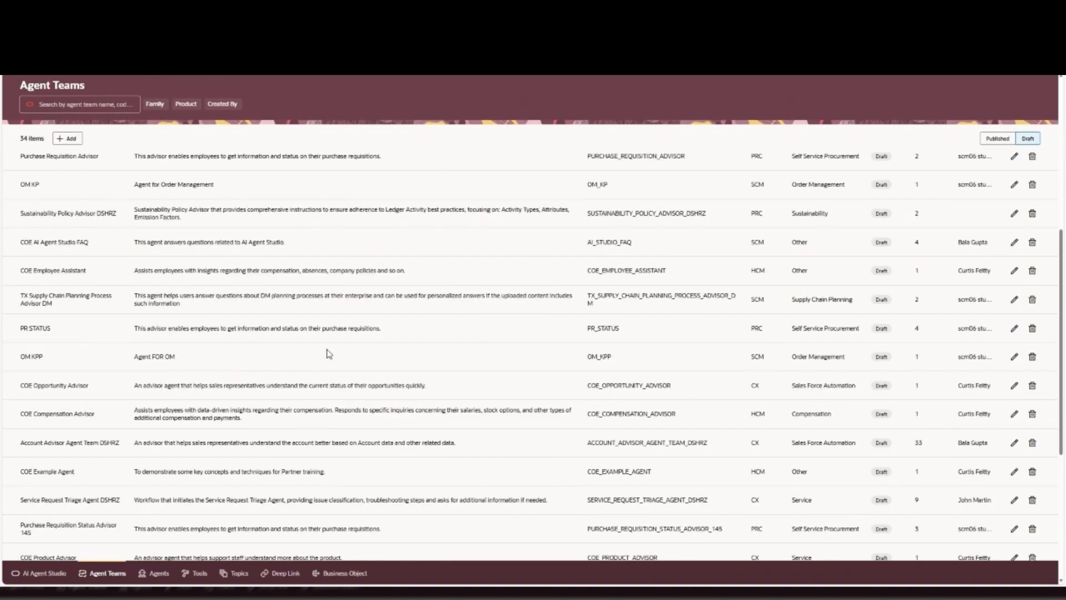
pyautogui.scroll(5, 329, 354)
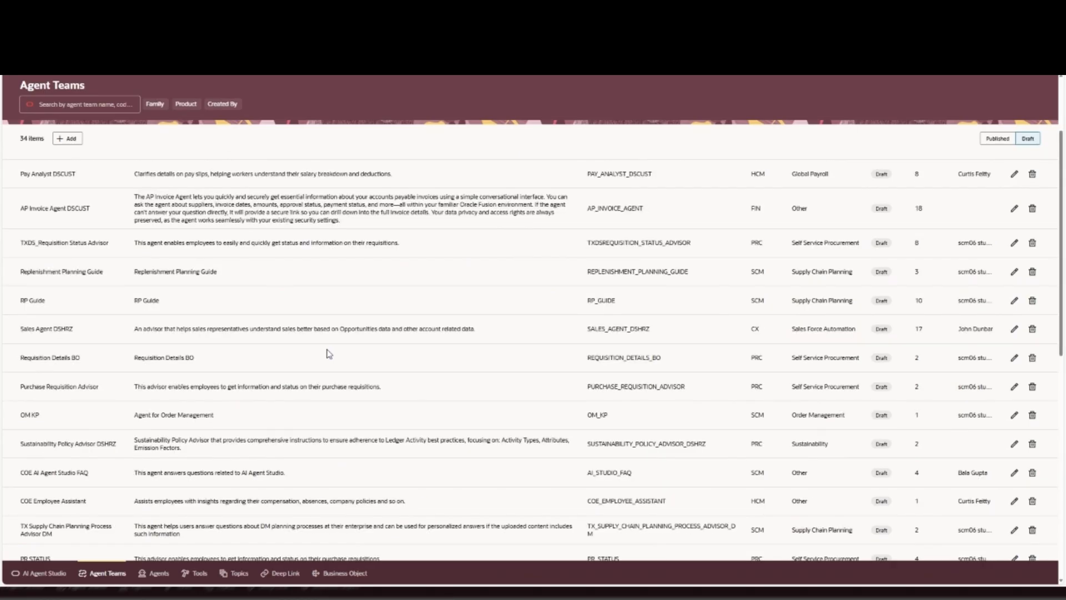
pyautogui.scroll(3, 329, 354)
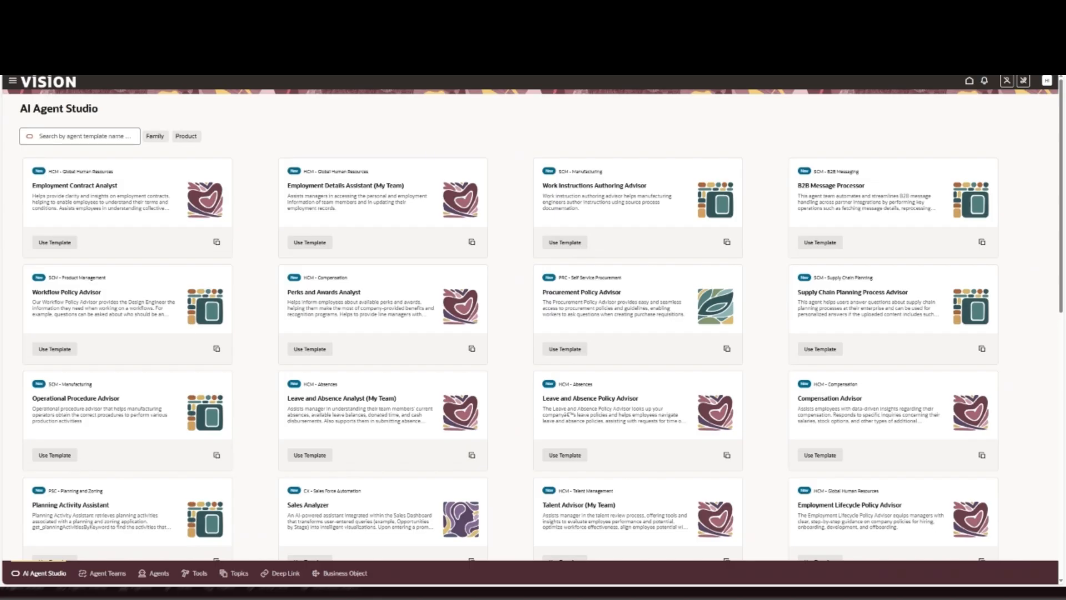
# - Check the testing agent's description among the draft agent teams and return to the agent template gallery
pyautogui.click(107, 577)
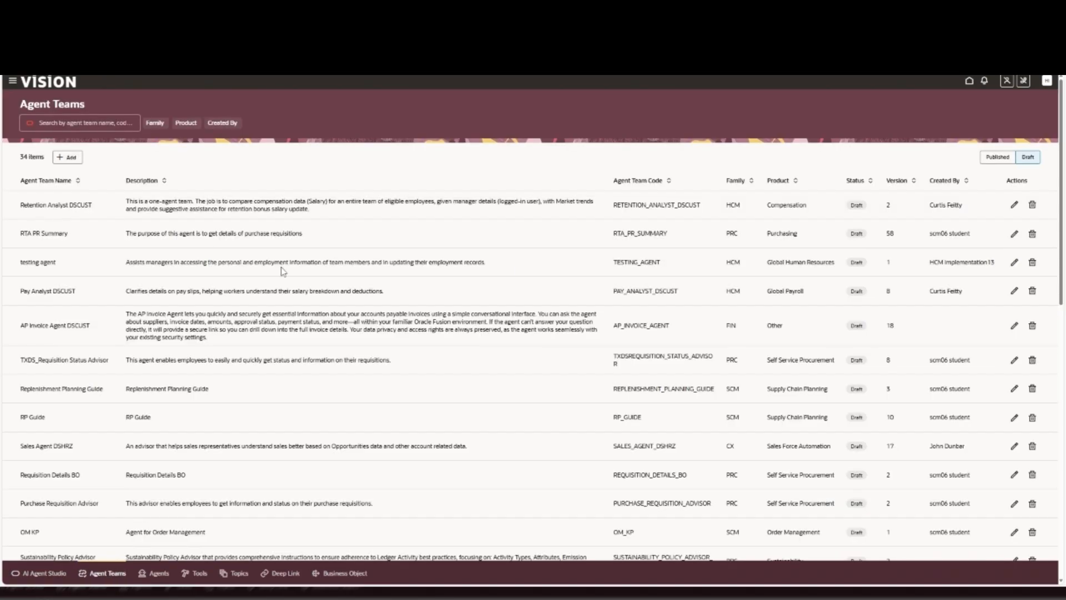
pyautogui.tripleClick(521, 270)
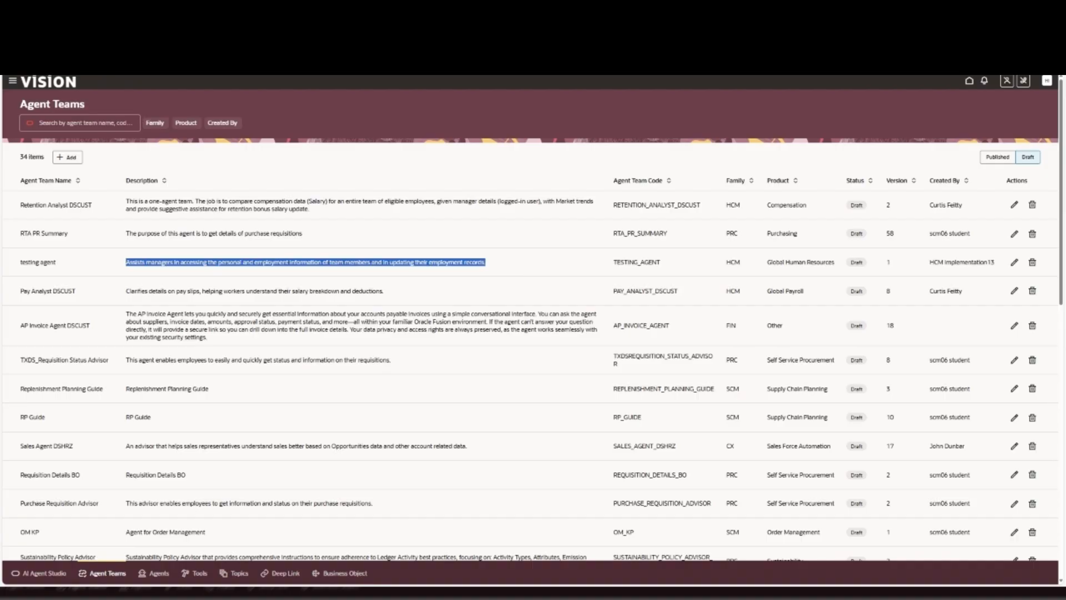
pyautogui.click(165, 261)
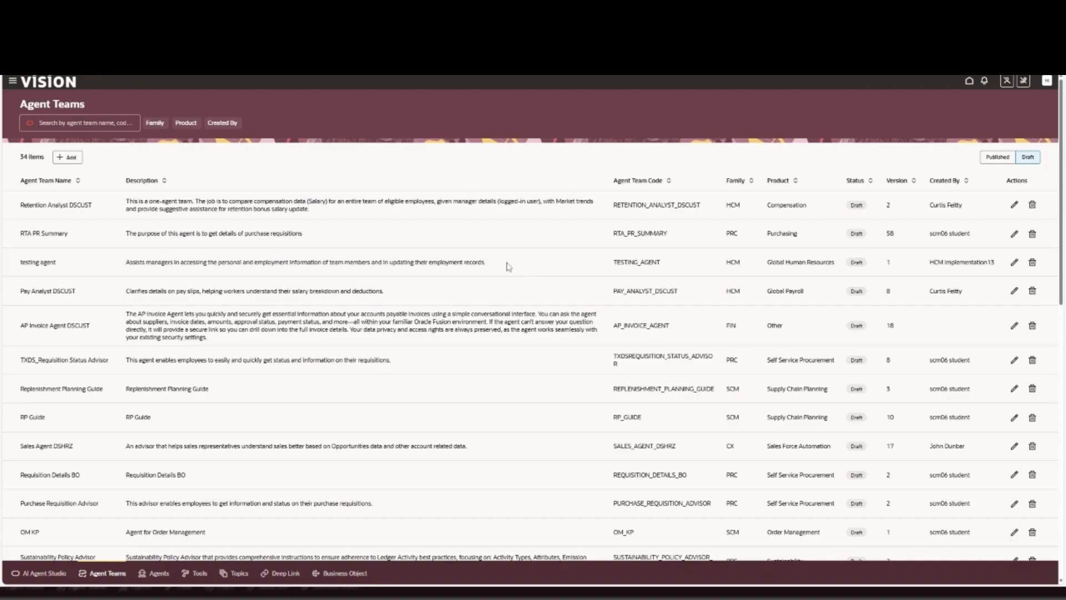
pyautogui.click(46, 574)
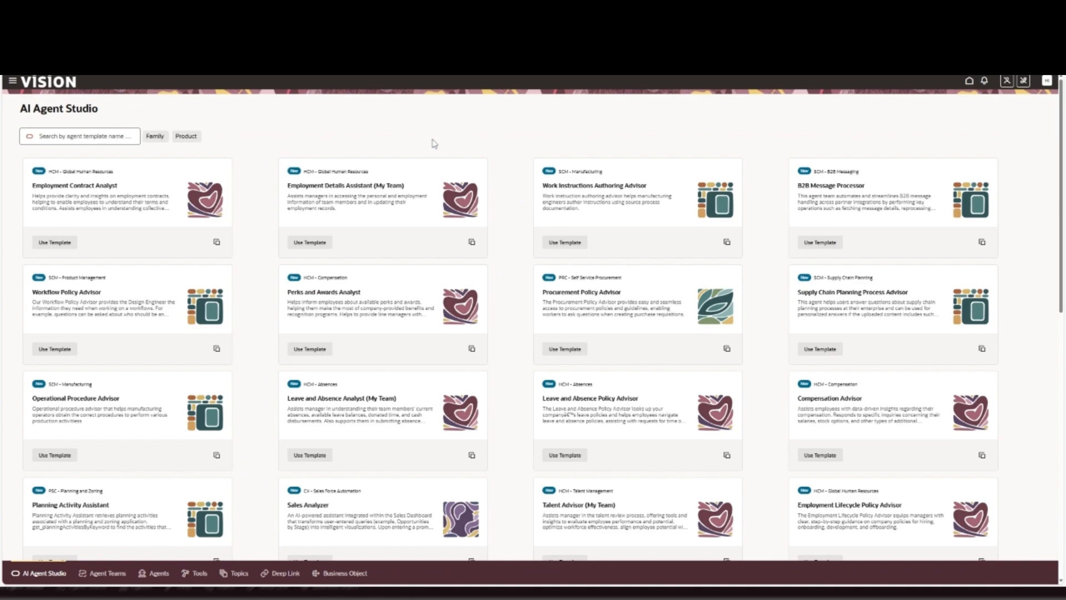
# - Open the testing agent team, inspect the tools of test agent1, and bring up the team's test chat
pyautogui.click(103, 573)
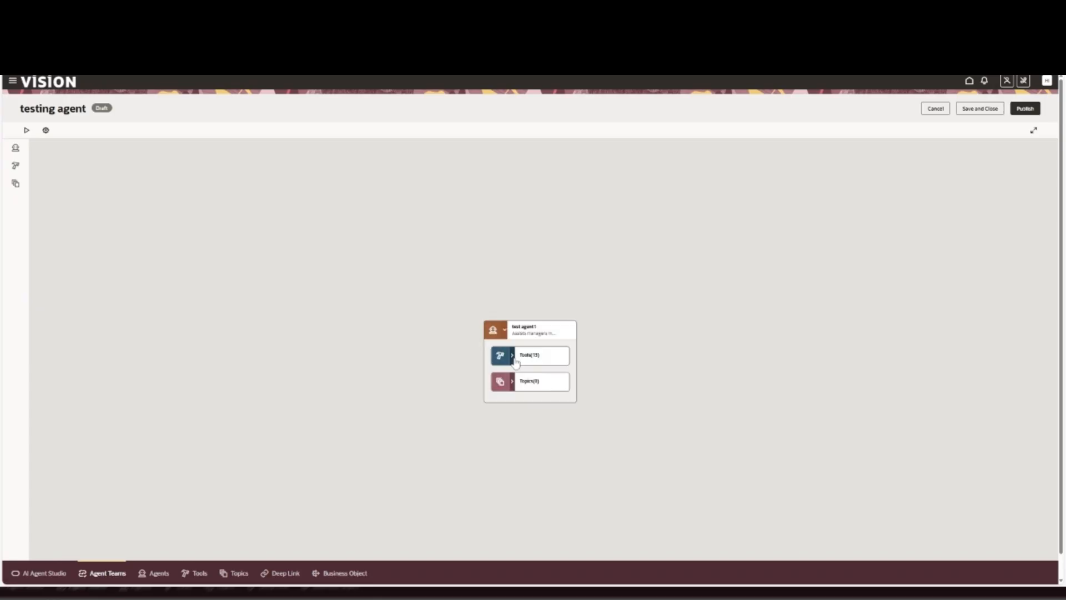
pyautogui.click(512, 355)
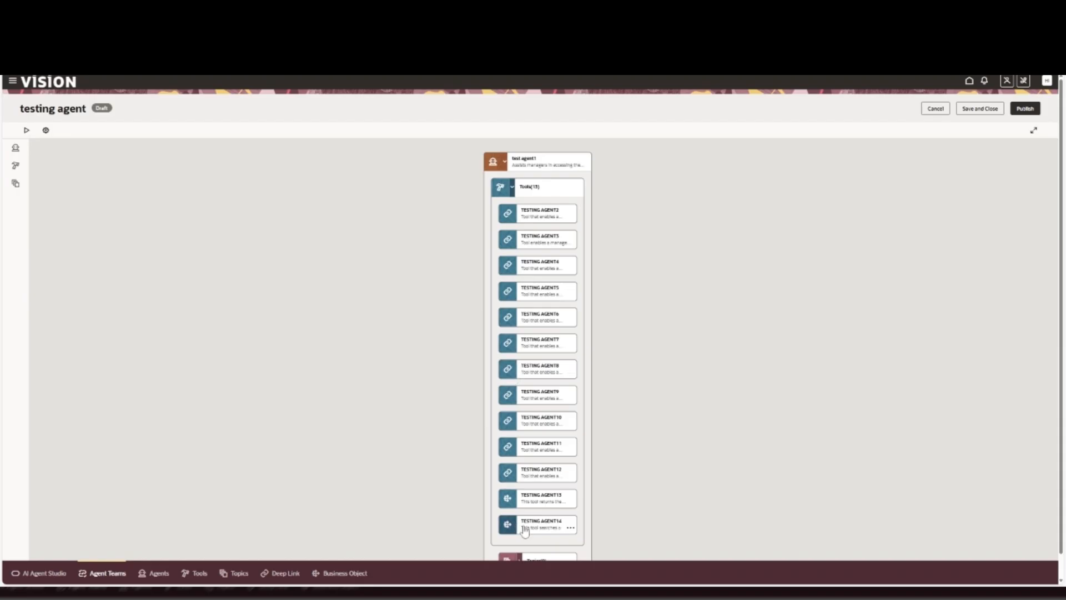
pyautogui.click(512, 188)
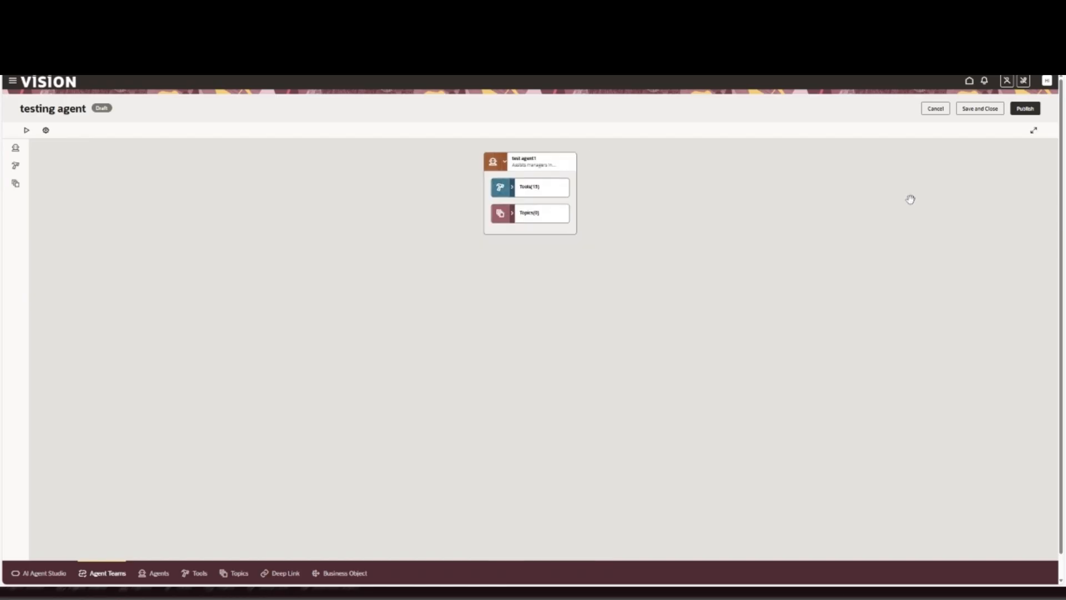
pyautogui.click(42, 133)
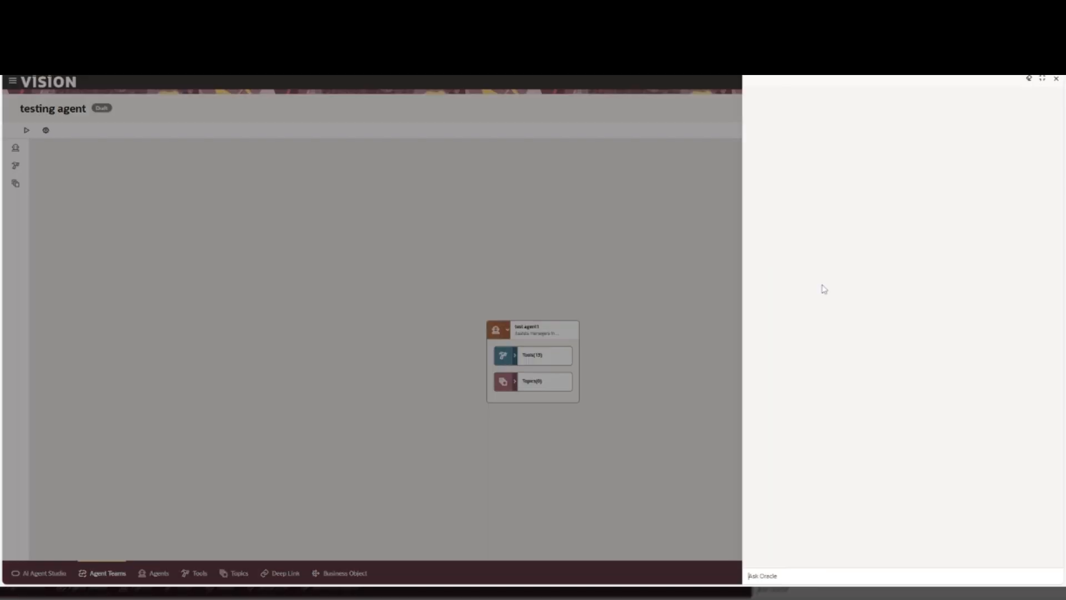
# - Greet the test agent with "Hi" and ask it to give information on the employee with the given employee number
pyautogui.write('Hi')
pyautogui.press('Return')
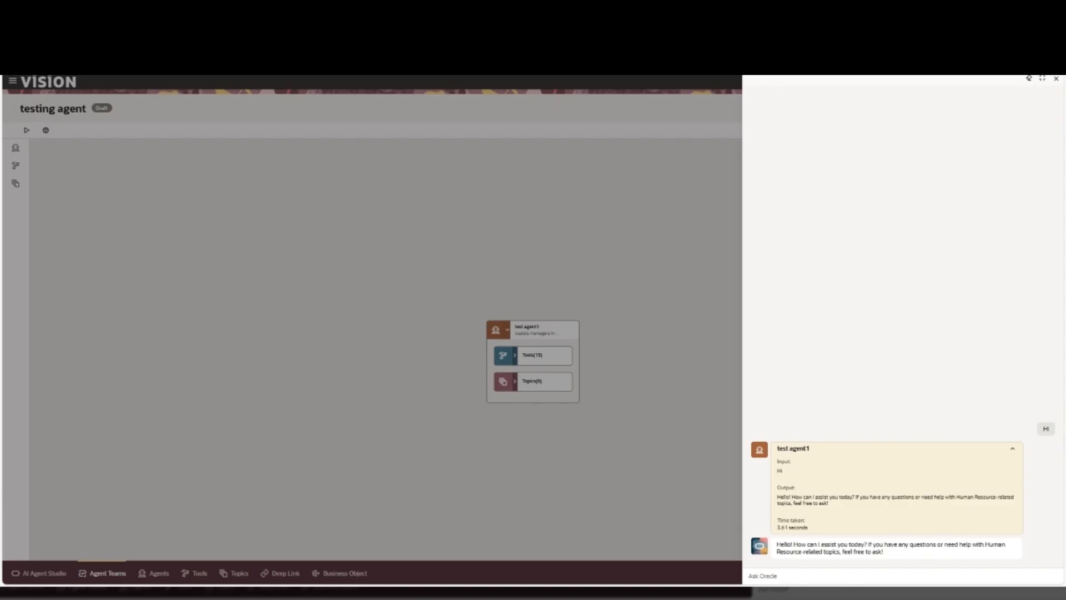
pyautogui.write('give me informatio')
pyautogui.write('n on the em')
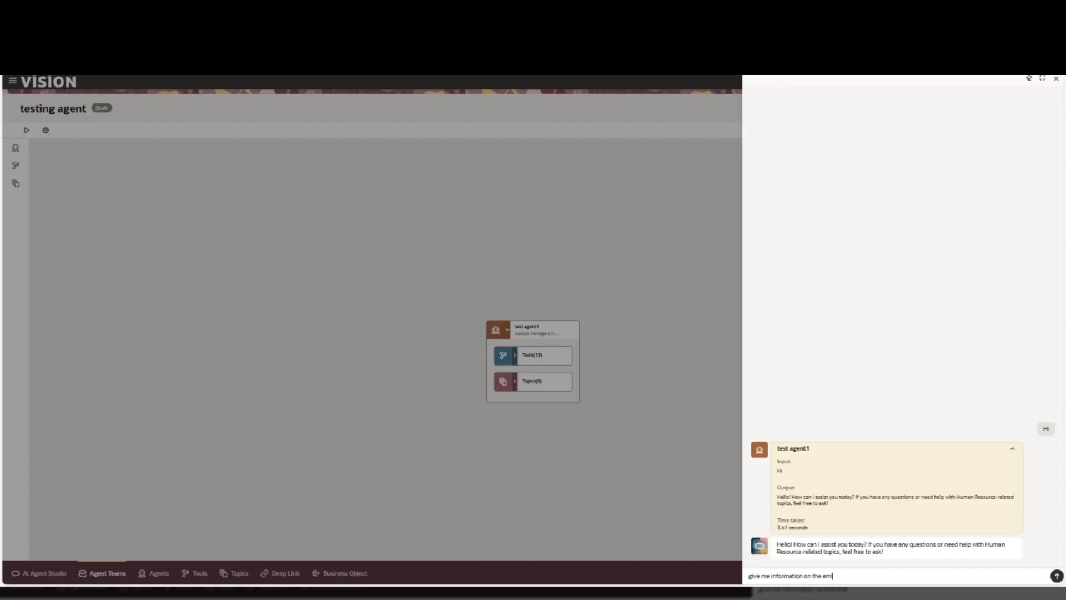
pyautogui.write('ployee number 123')
pyautogui.press('Return')
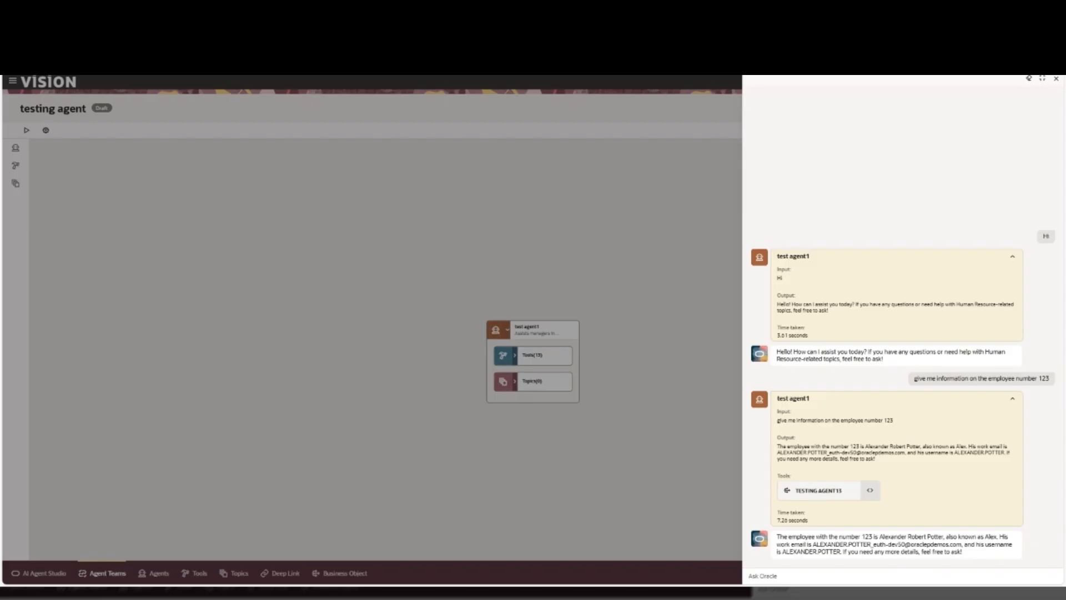
# - Ask the agent for the same employee's phone number with "give me his phone number"
pyautogui.click(830, 576)
pyautogui.write('give me his per')
pyautogui.press('BackSpace')
pyautogui.press('BackSpace')
pyautogui.press('BackSpace')
pyautogui.press('BackSpace')
pyautogui.write('phone number')
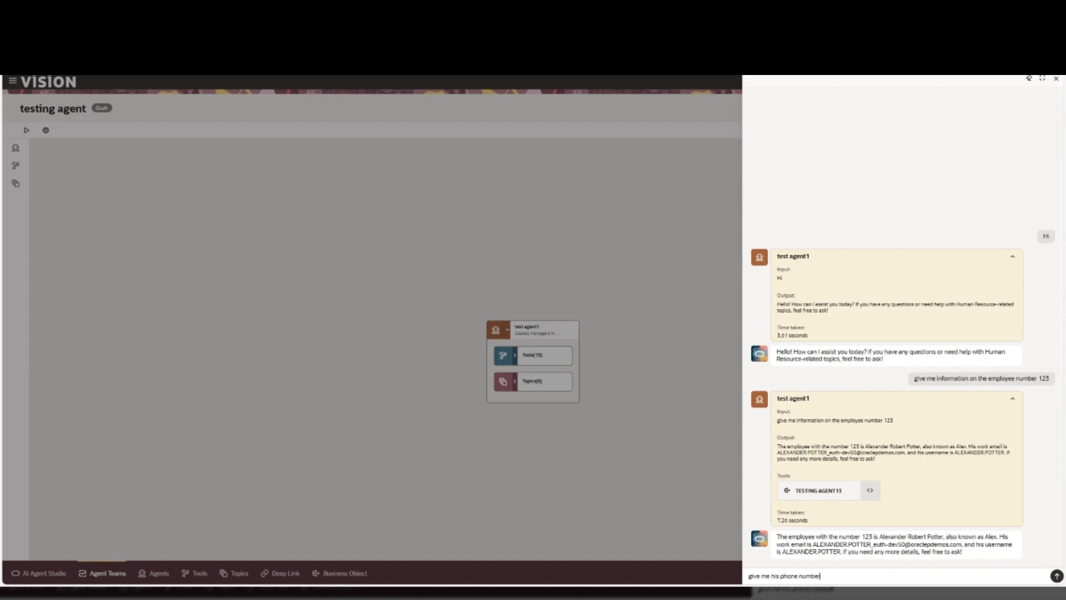
pyautogui.press('Return')
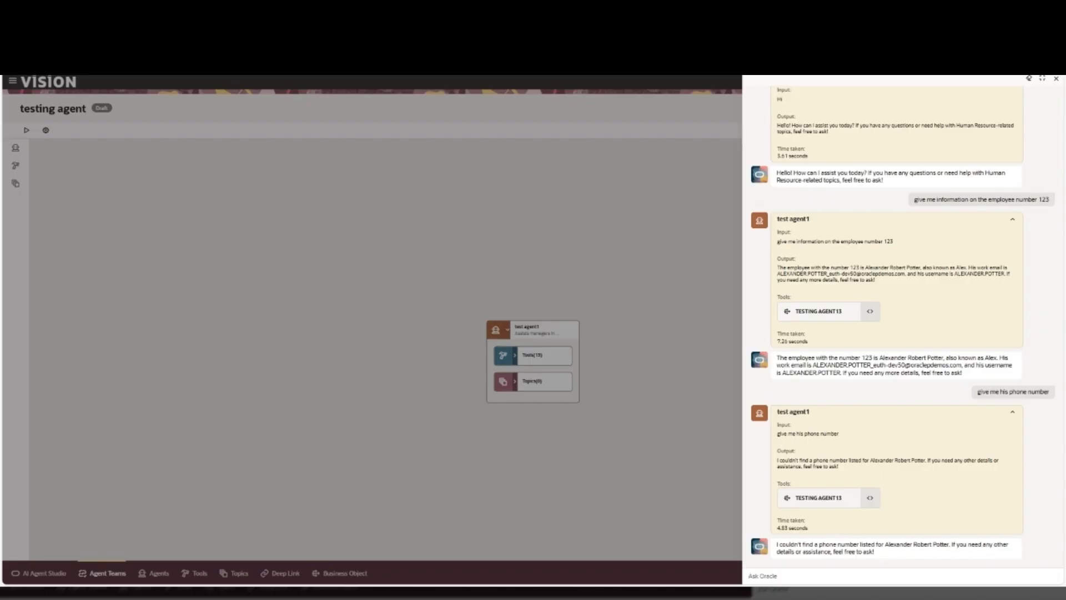
# - Ask the agent "give me the link to see his personal record" and open the link it returns
pyautogui.write('giv')
pyautogui.write('e me th')
pyautogui.write('e link')
pyautogui.write(' to h')
pyautogui.write('ee')
pyautogui.write(' his')
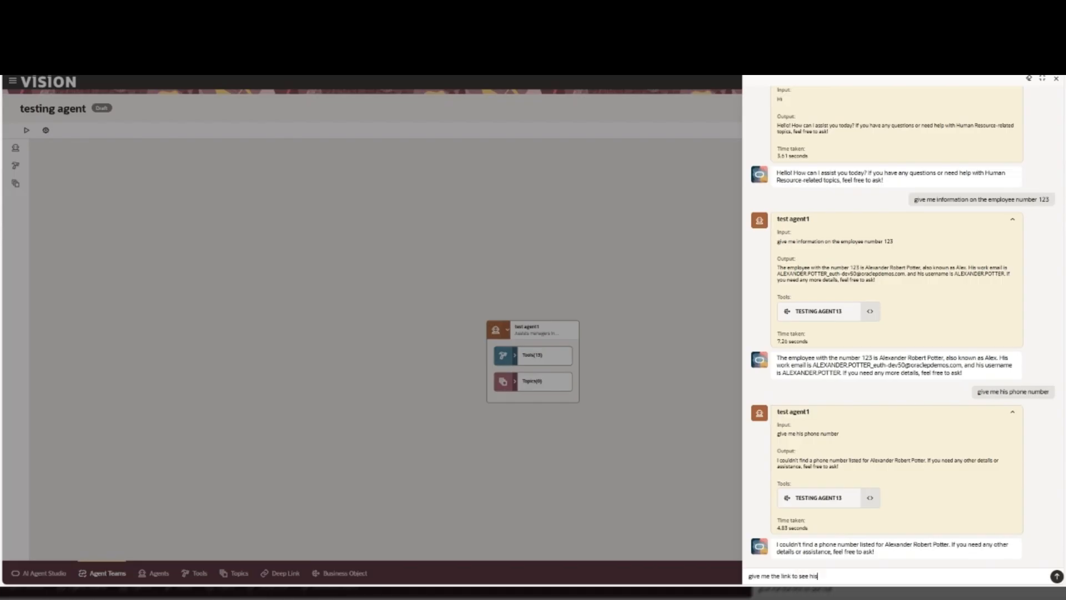
pyautogui.write(' personal record')
pyautogui.press('Return')
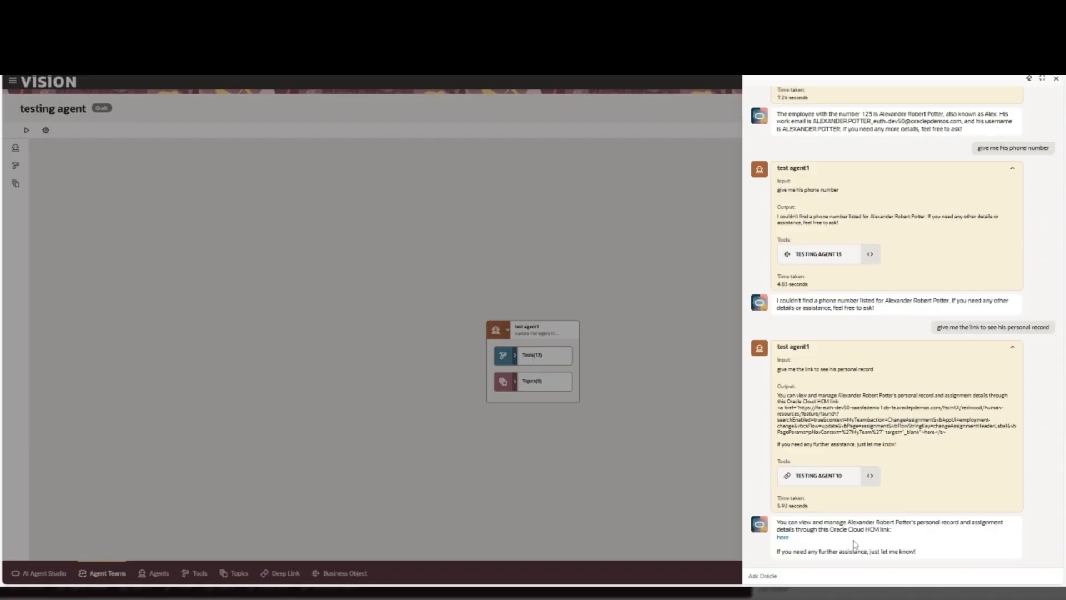
pyautogui.click(782, 538)
# - Ask the agent "give me the link to his employment record" and open the link from its answer
pyautogui.write('give me')
pyautogui.write(' link')
pyautogui.press('BackSpace')
pyautogui.press('BackSpace')
pyautogui.press('BackSpace')
pyautogui.write('the link to his')
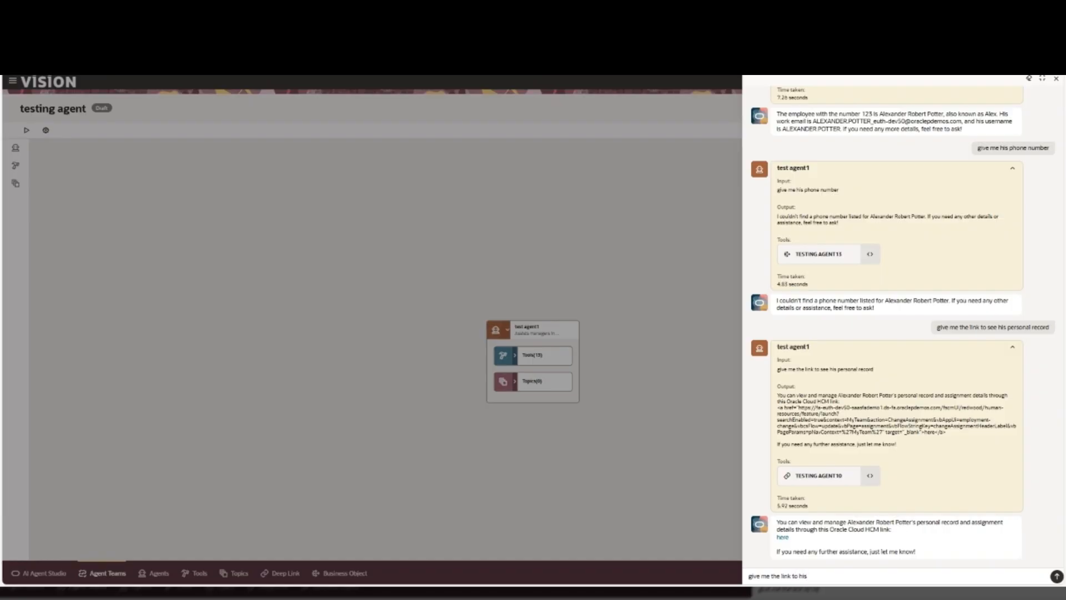
pyautogui.write(' employment record')
pyautogui.press('Return')
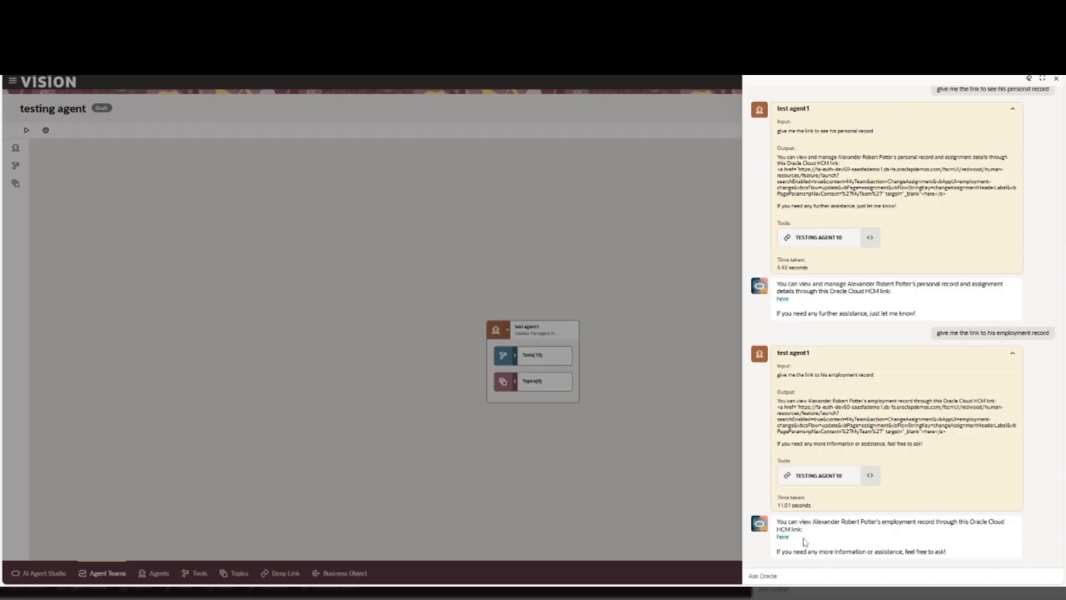
pyautogui.click(783, 537)
# - Review the whole test conversation, checking each question's output, the tool used and the time taken
pyautogui.scroll(10, 946, 373)
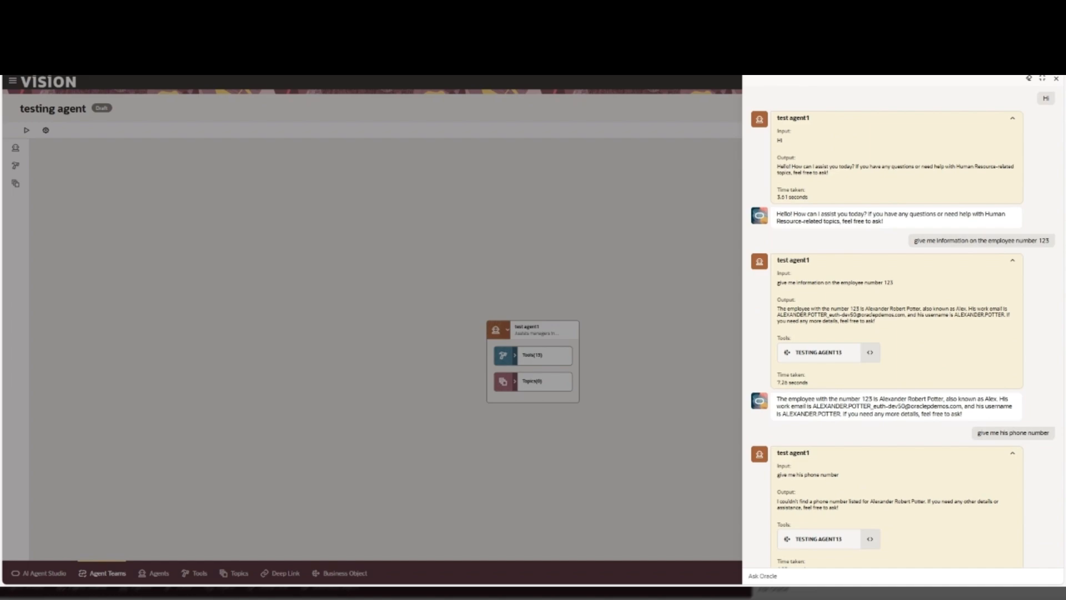
pyautogui.scroll(-1, 947, 373)
pyautogui.scroll(-5, 947, 373)
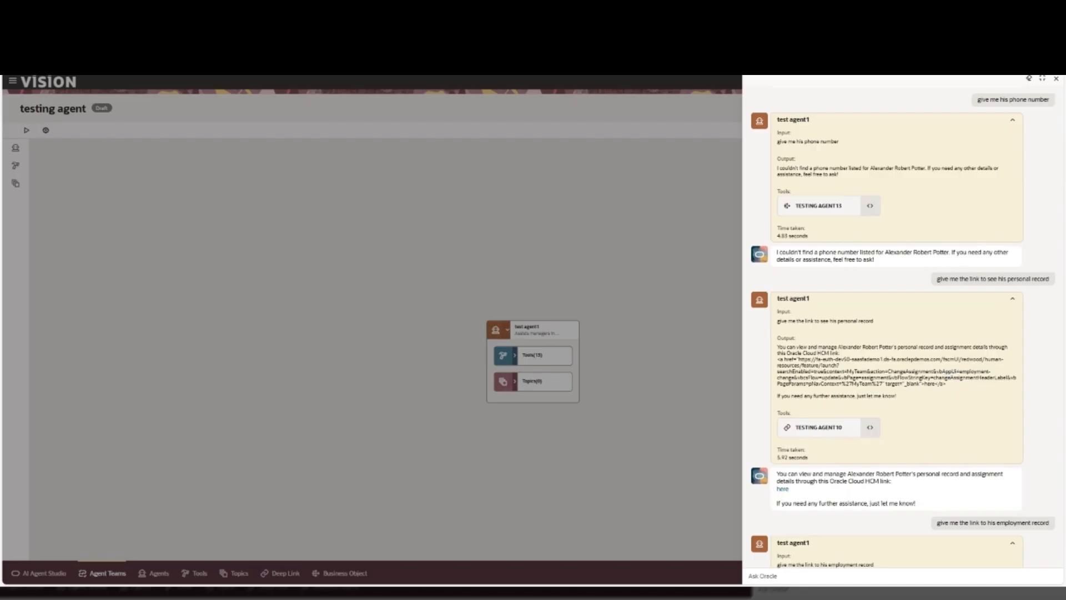
pyautogui.scroll(1, 903, 326)
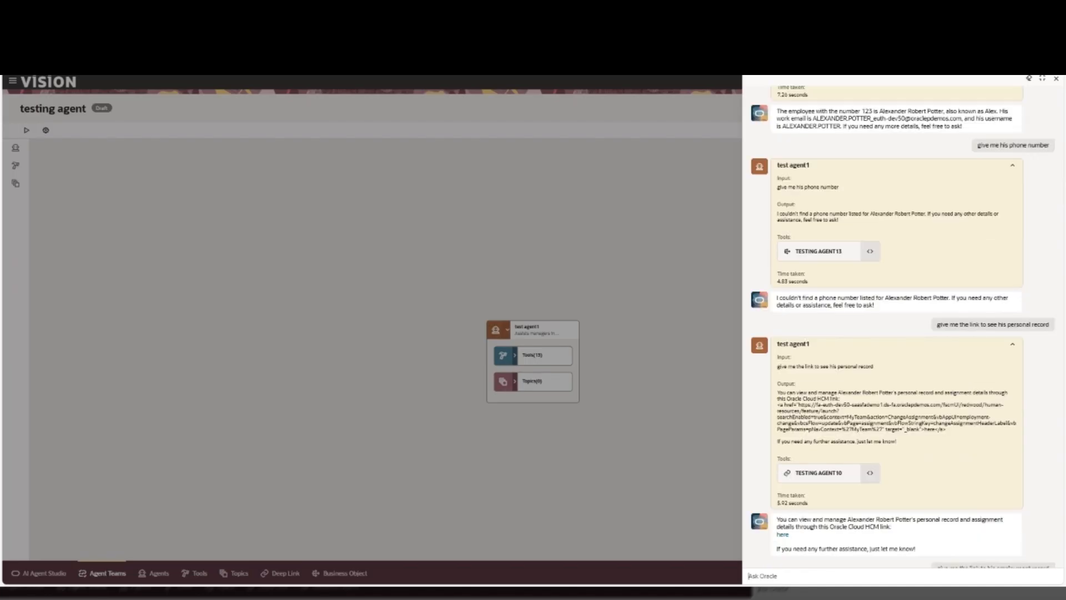
pyautogui.scroll(3, 903, 327)
pyautogui.scroll(4, 948, 373)
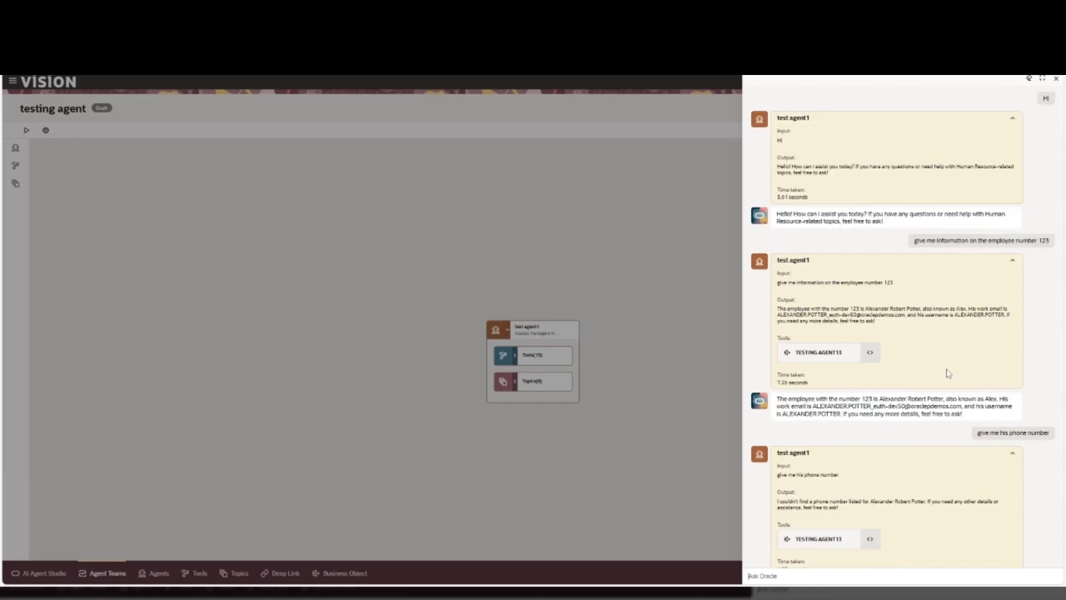